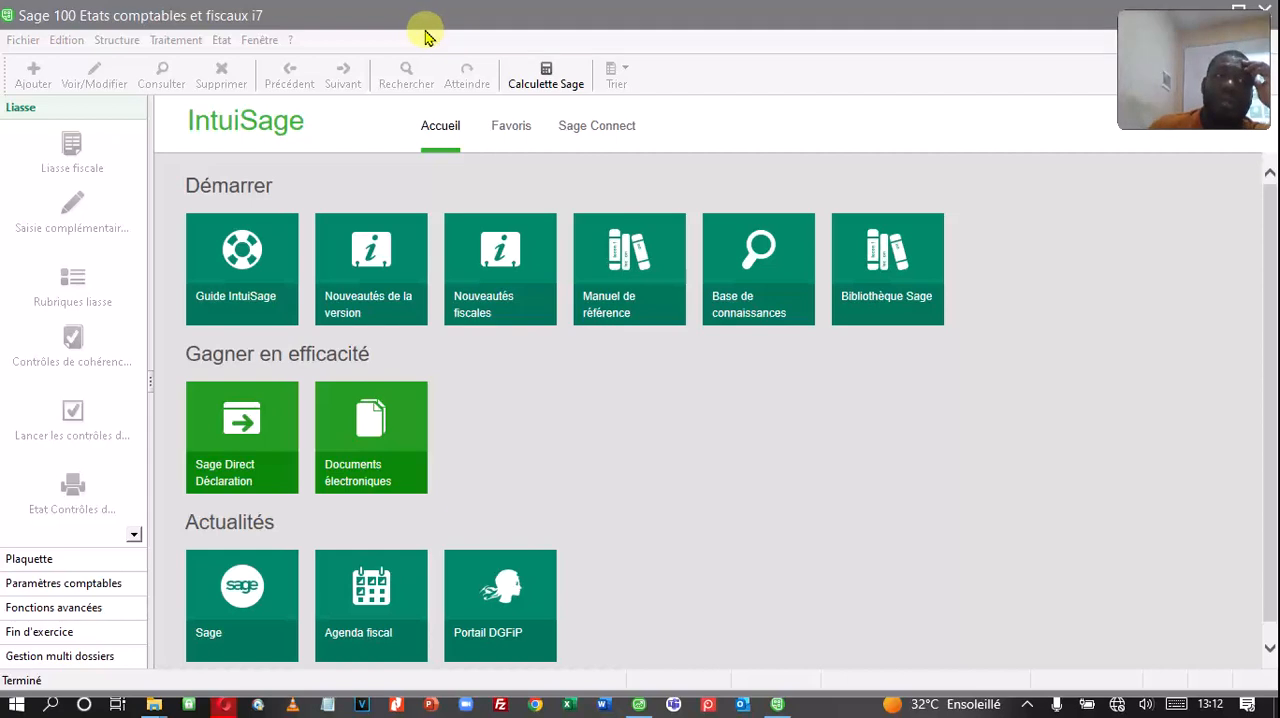
# Step: Start a new Etats comptables et fiscaux file in the creation assistant and answer Oui to owning Sage Comptabilité 30 or 100
pyautogui.click(24, 41)
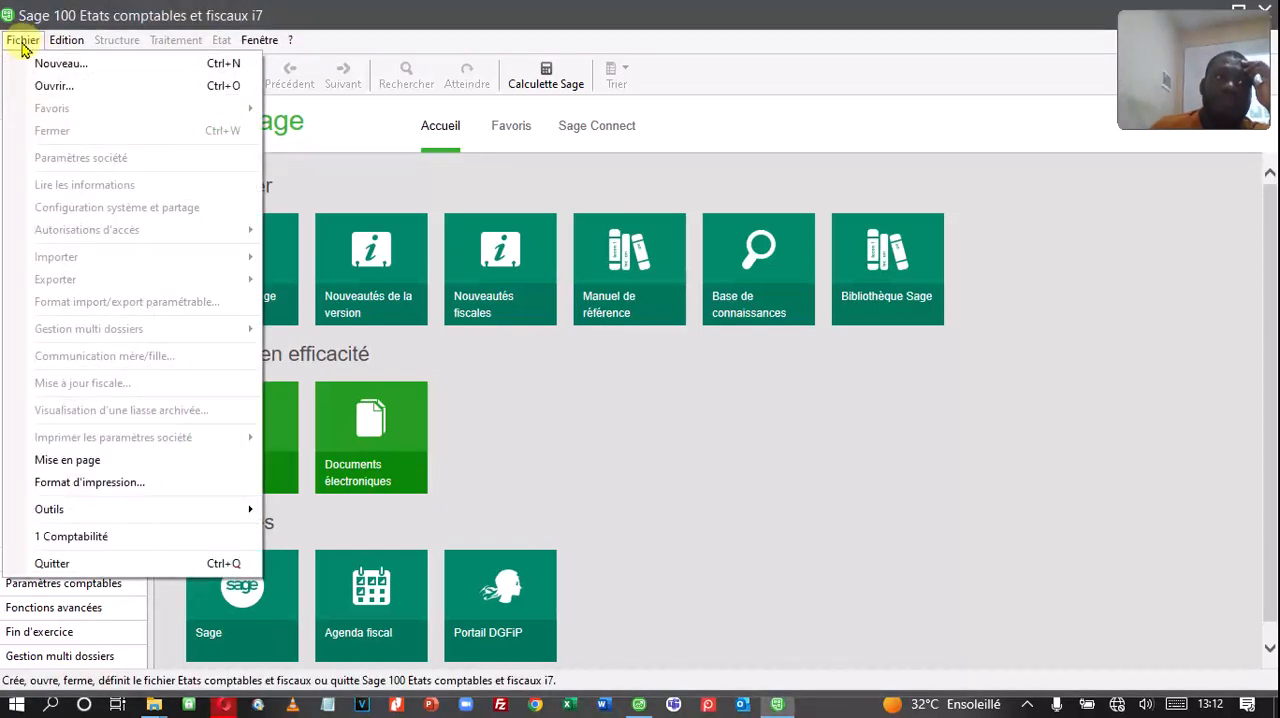
pyautogui.click(82, 70)
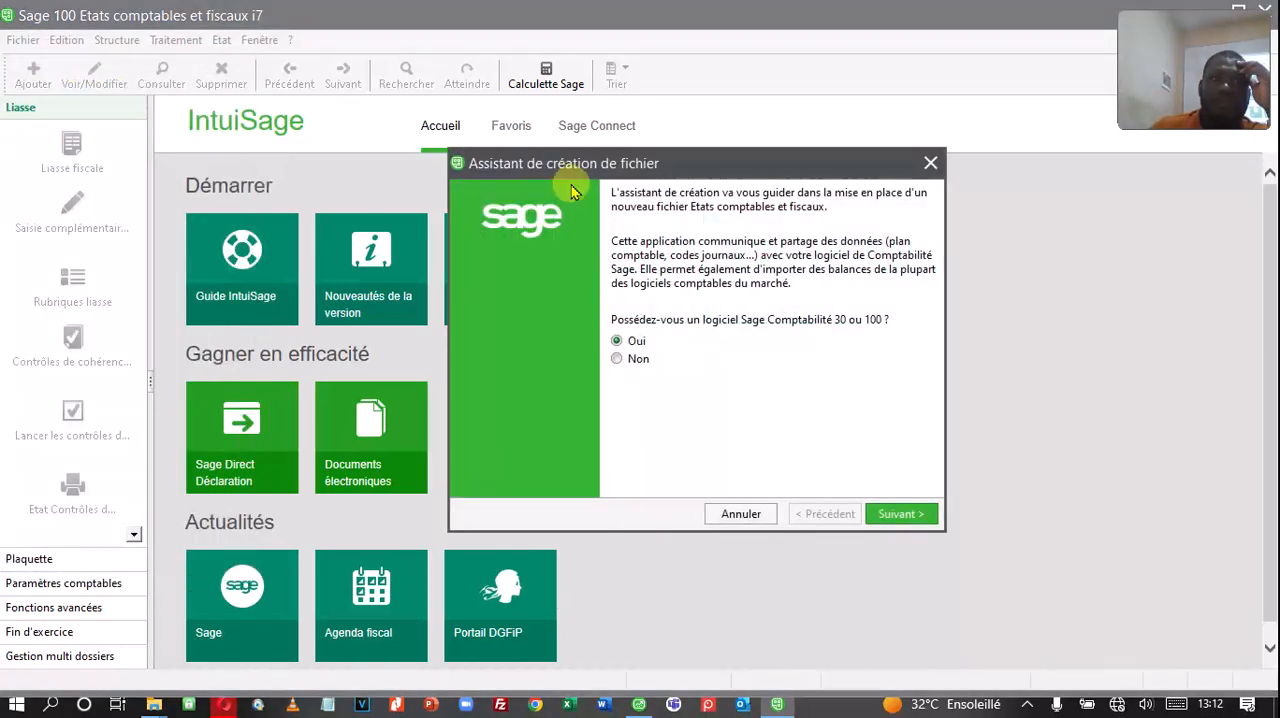
pyautogui.moveTo(565, 164); pyautogui.dragTo(432, 141)
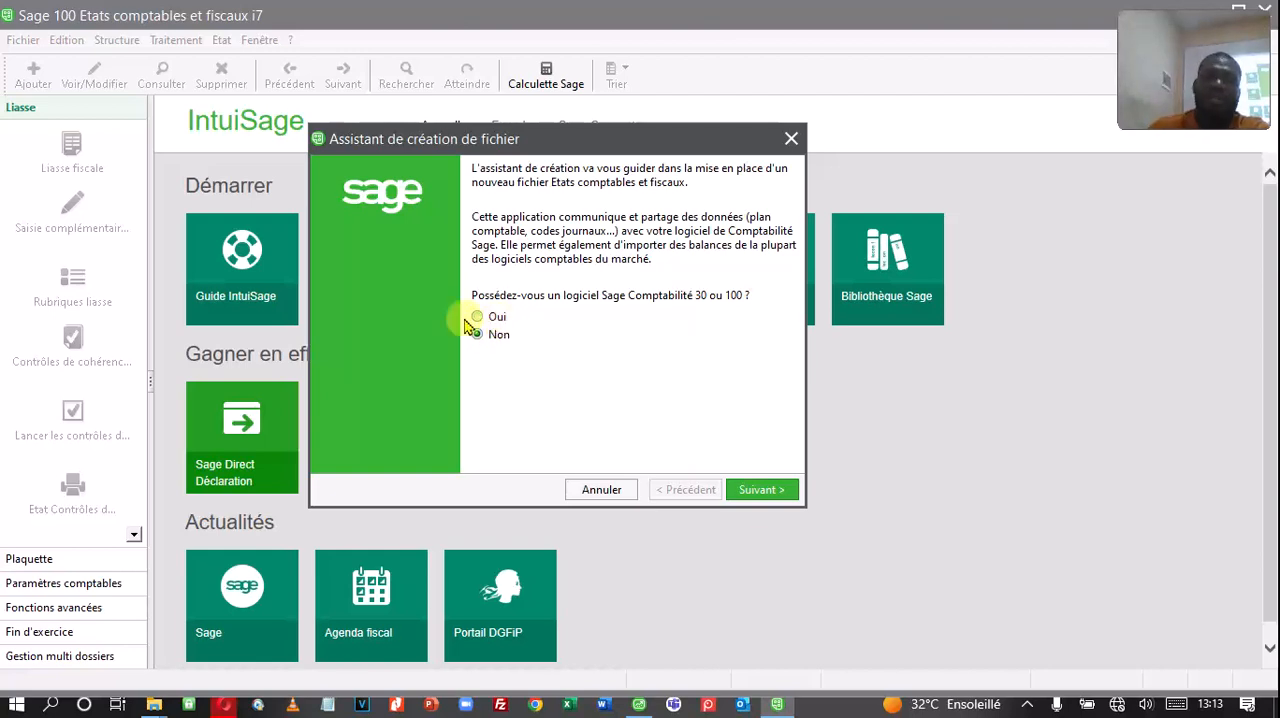
pyautogui.click(492, 320)
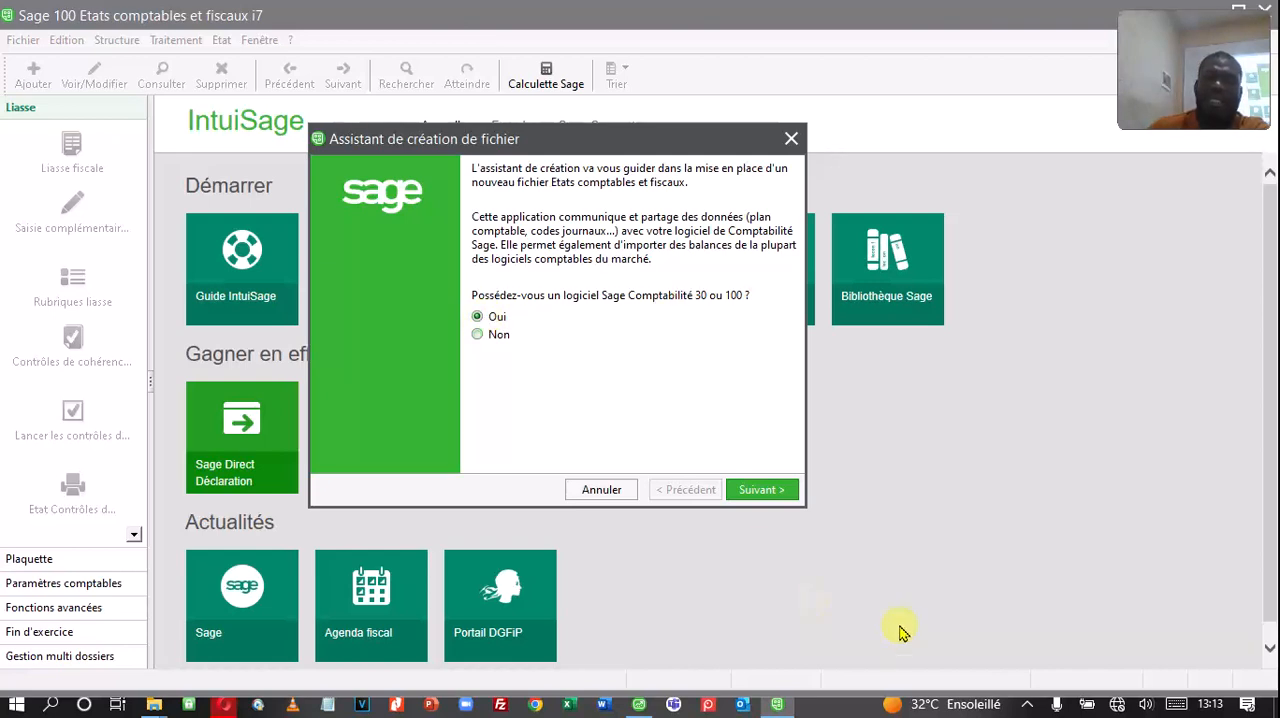
pyautogui.click(752, 490)
# Step: Associate the existing accounting file NOBLE SARL from the Bureau folder and accept the prefilled company details
pyautogui.moveTo(437, 150); pyautogui.dragTo(529, 143)
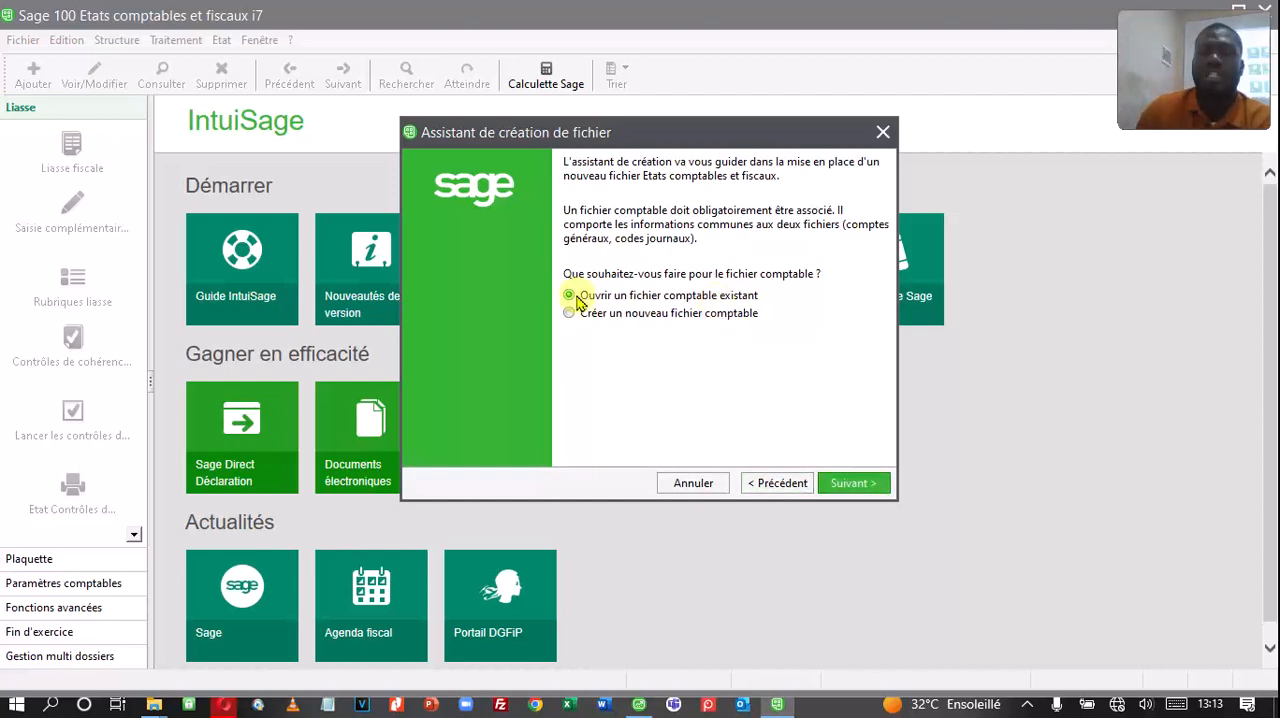
pyautogui.click(845, 483)
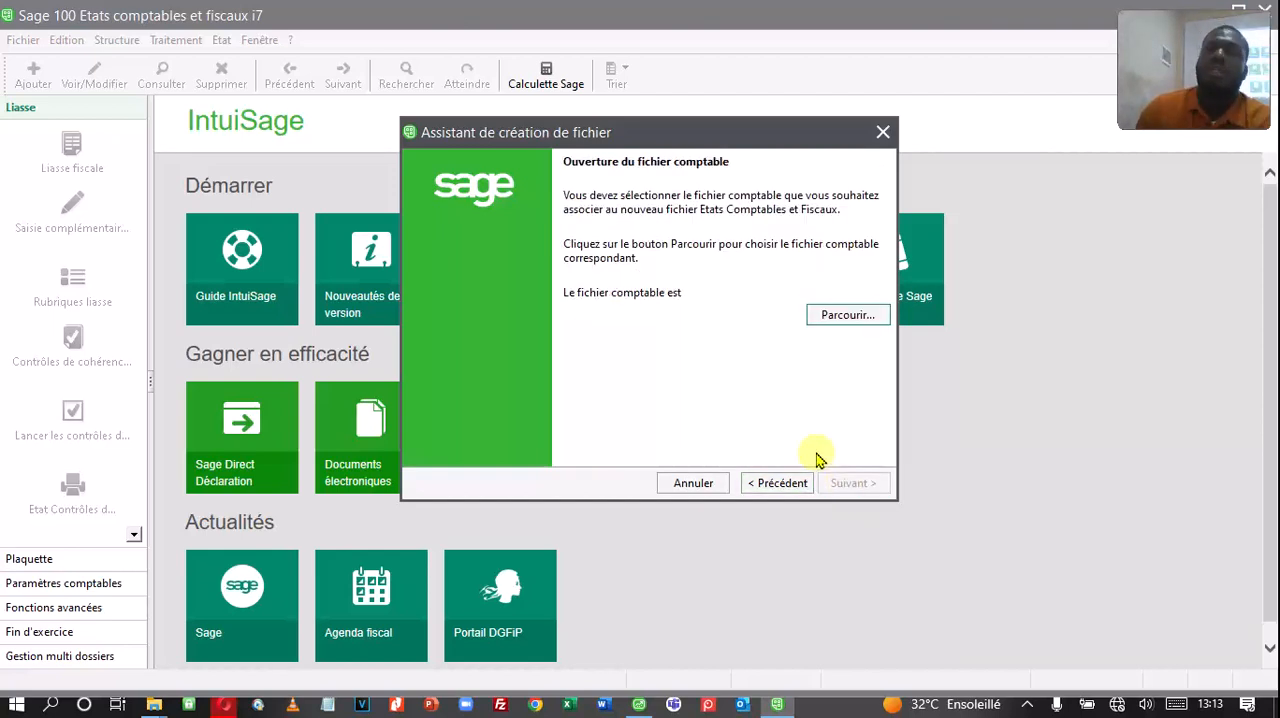
pyautogui.moveTo(640, 135); pyautogui.dragTo(713, 135)
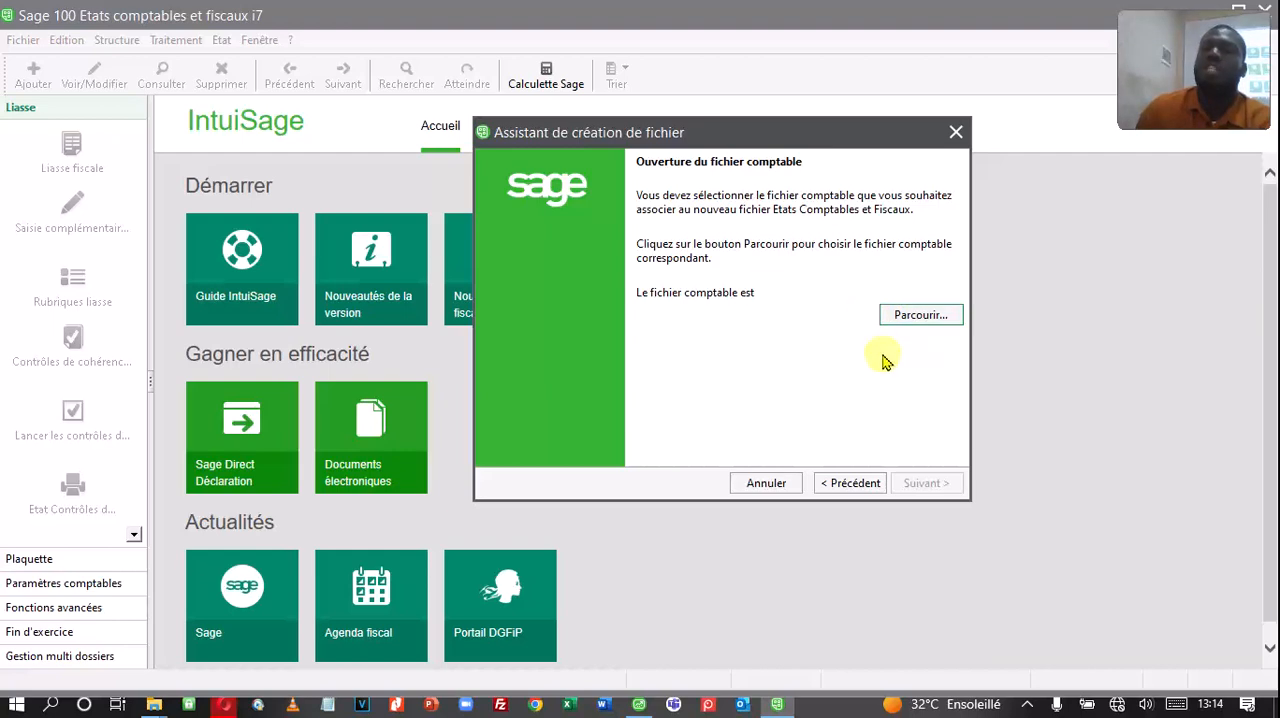
pyautogui.click(924, 318)
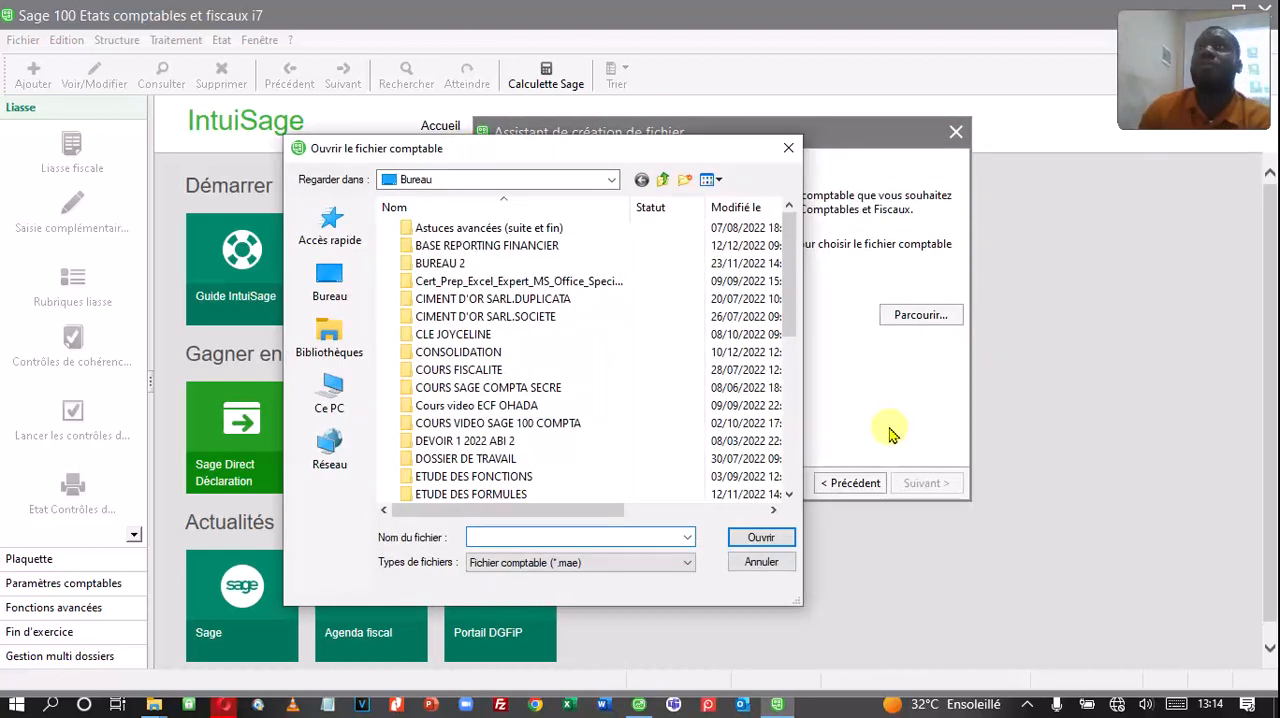
pyautogui.moveTo(793, 315); pyautogui.dragTo(790, 478)
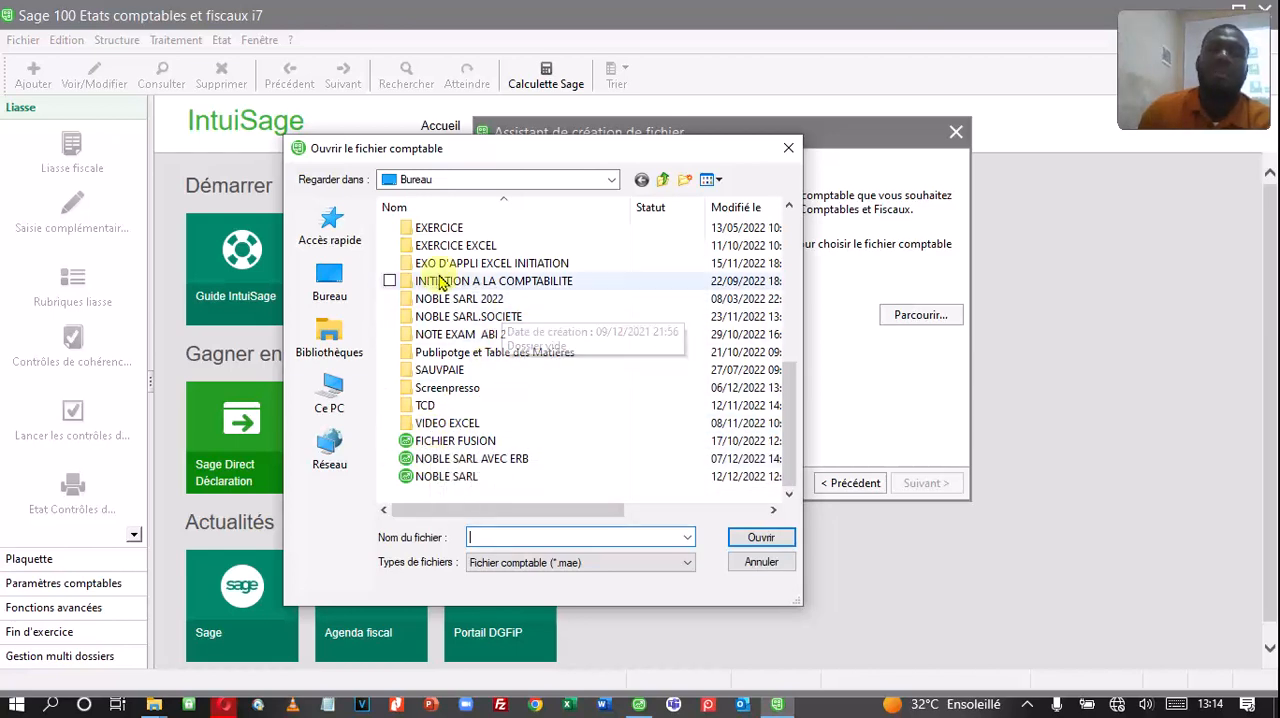
pyautogui.moveTo(809, 375); pyautogui.dragTo(1030, 375)
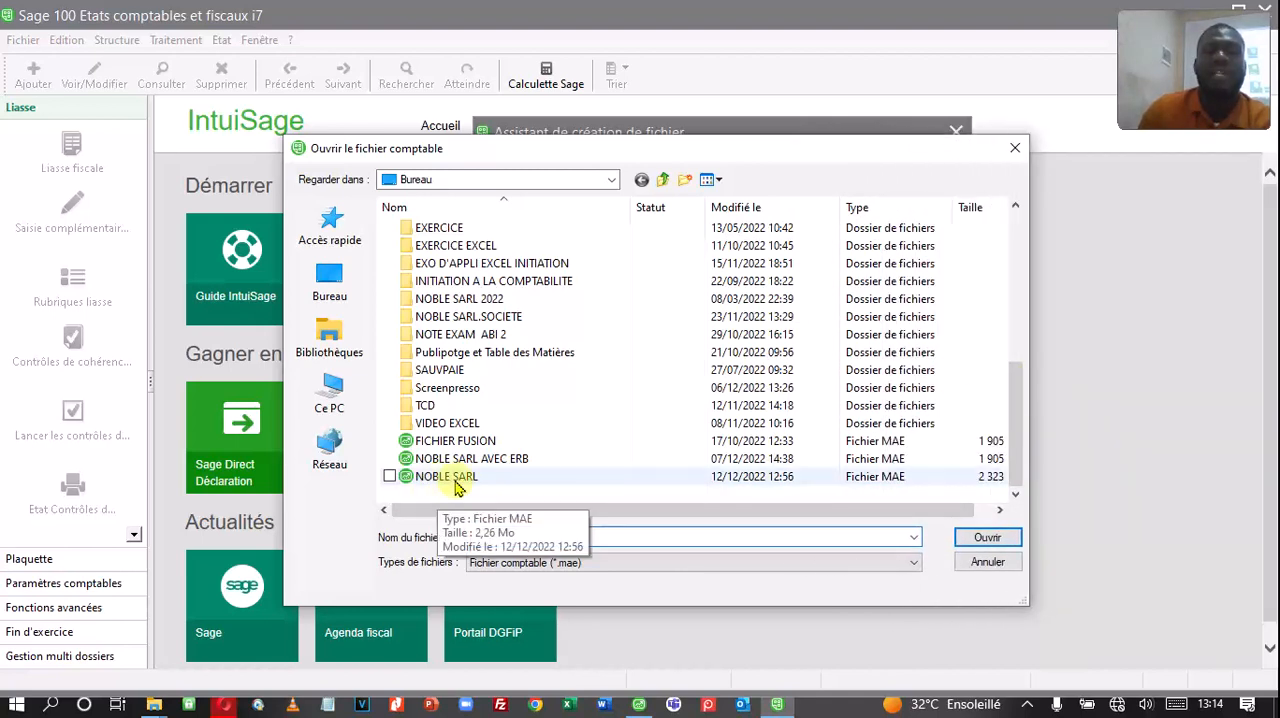
pyautogui.doubleClick(456, 480)
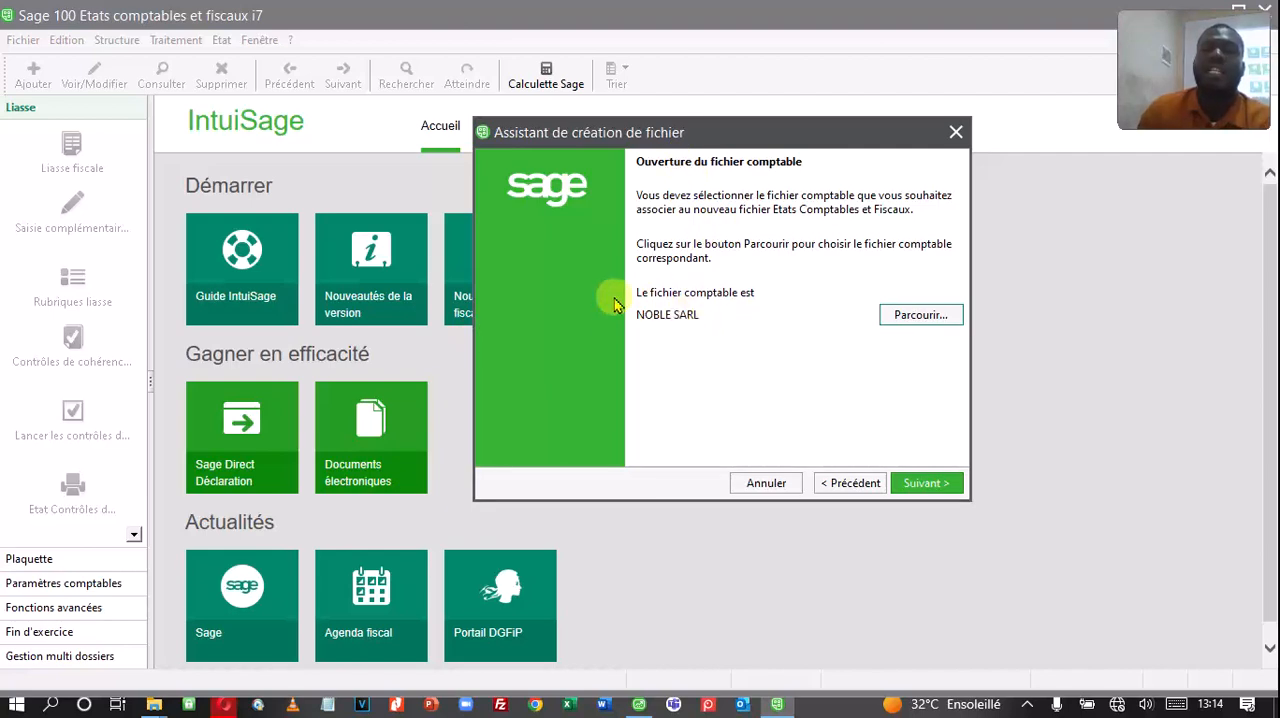
pyautogui.click(922, 484)
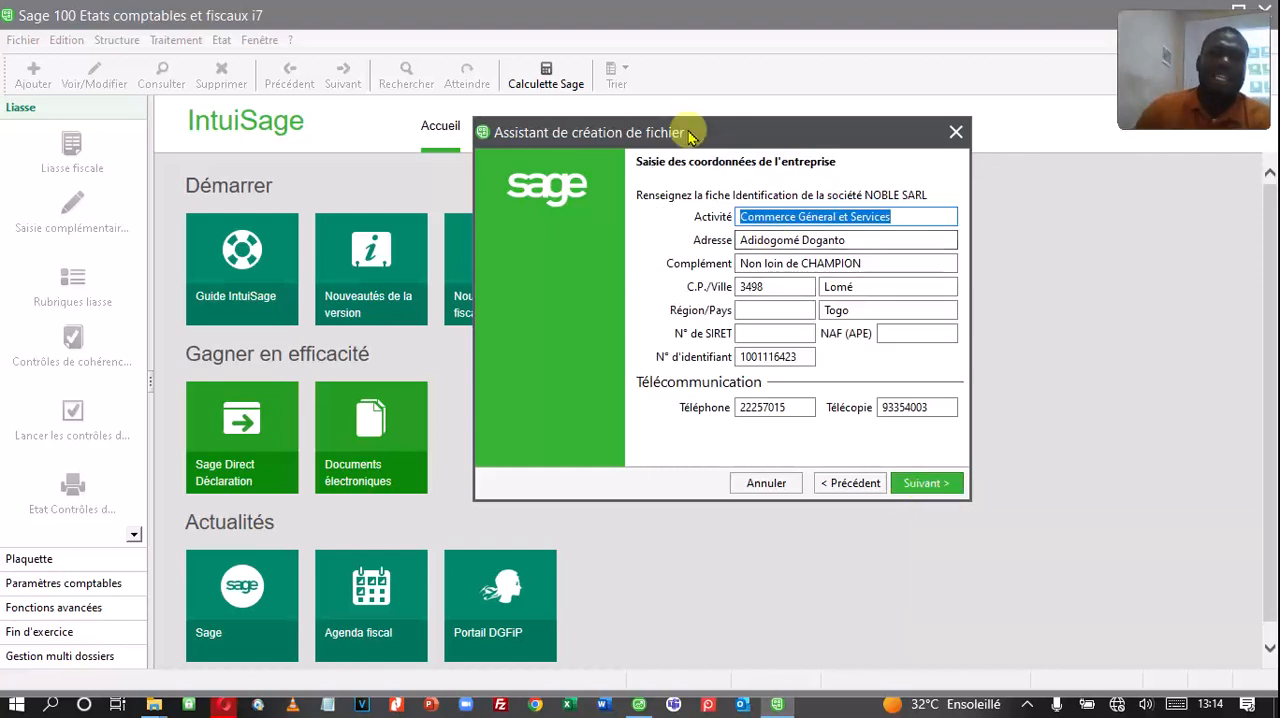
pyautogui.moveTo(702, 145); pyautogui.dragTo(614, 167)
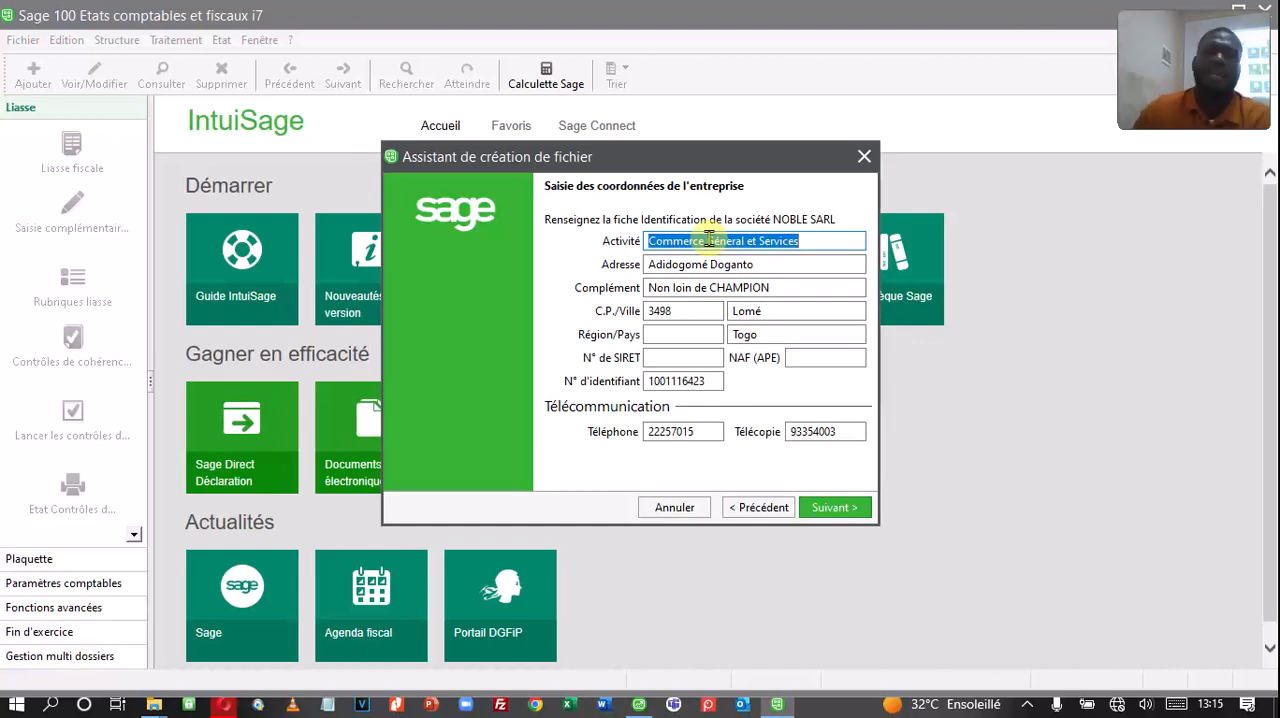
pyautogui.click(841, 512)
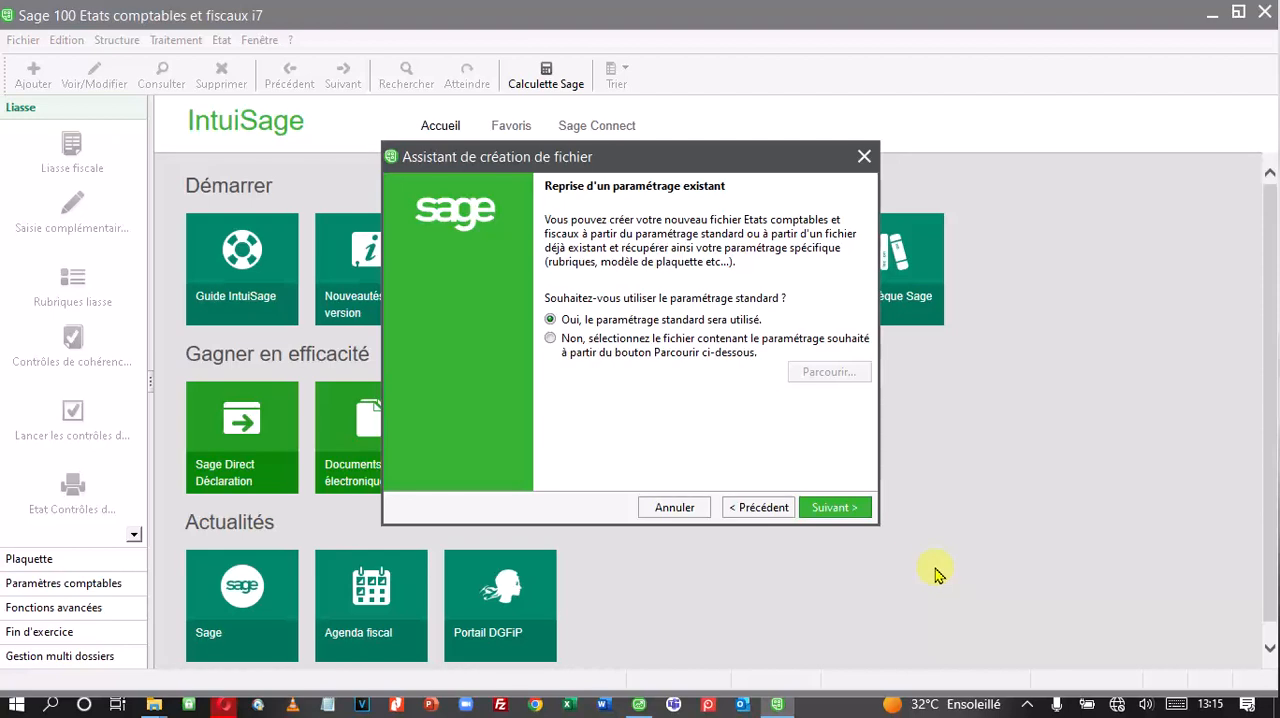
pyautogui.click(1027, 704)
pyautogui.click(1030, 640)
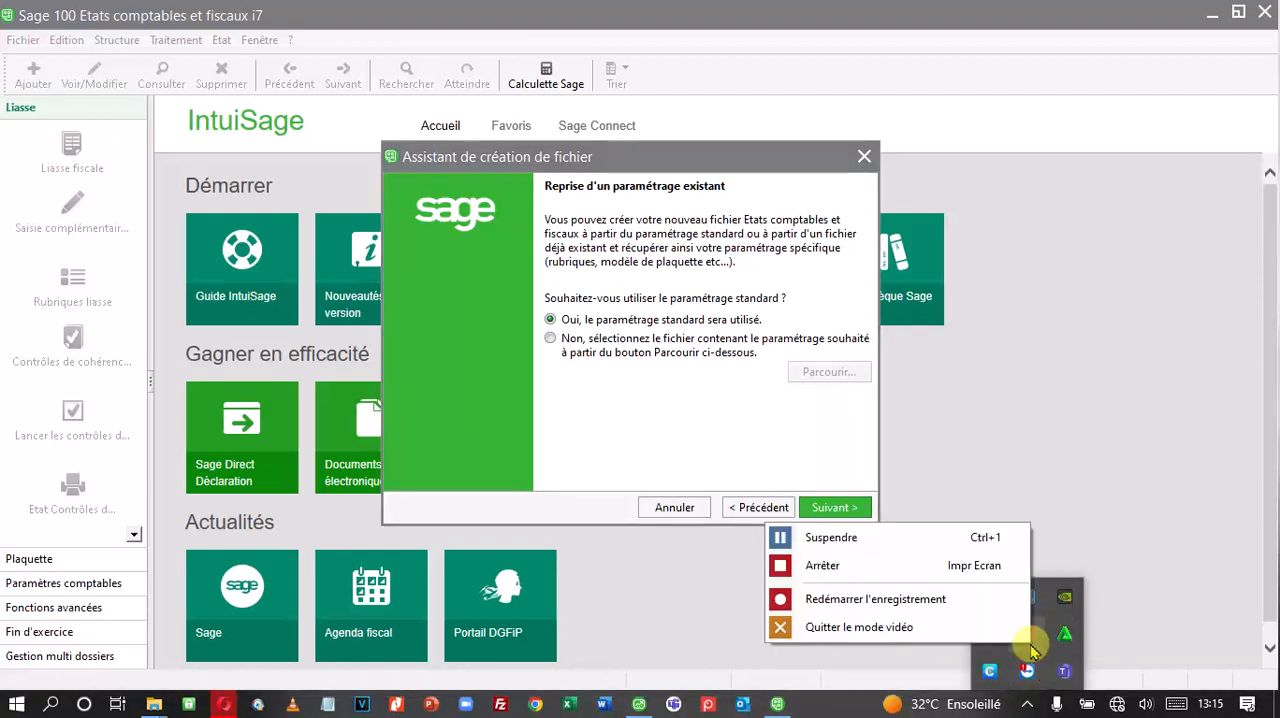
pyautogui.click(876, 551)
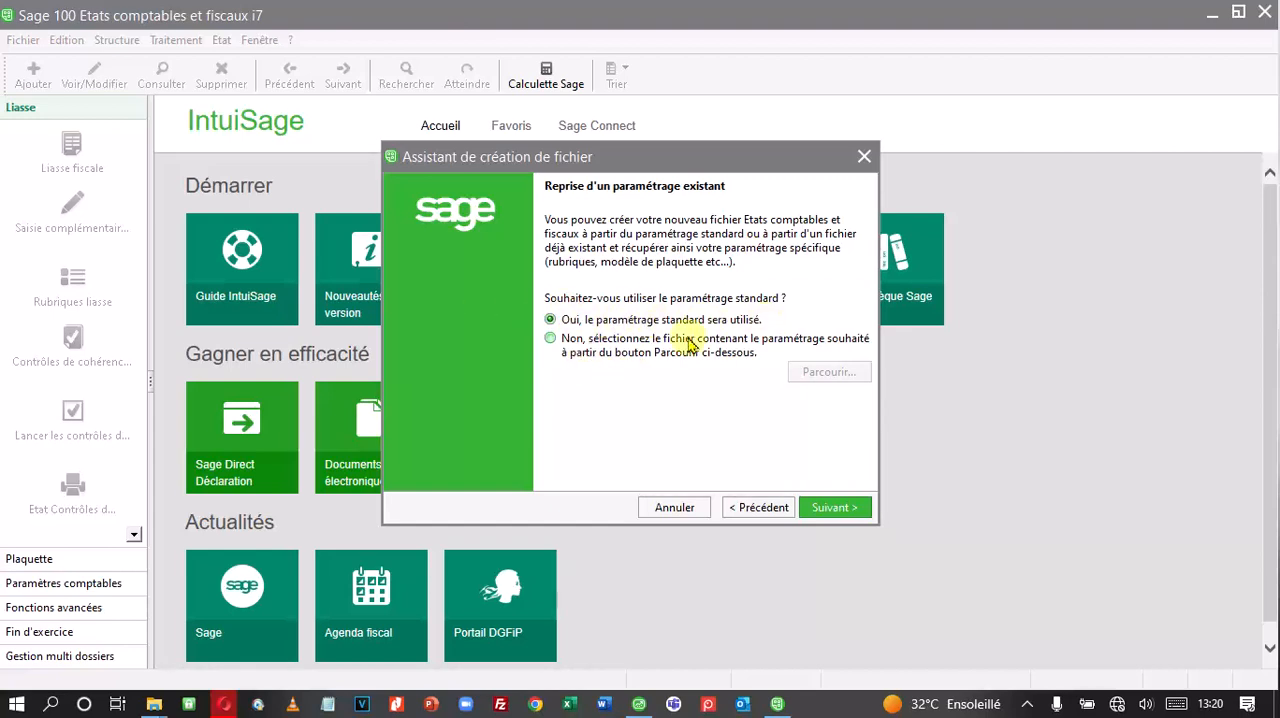
# Step: Use the settings of the existing file Plaquette ECF OHADA Nvo instead of the standard settings
pyautogui.click(564, 343)
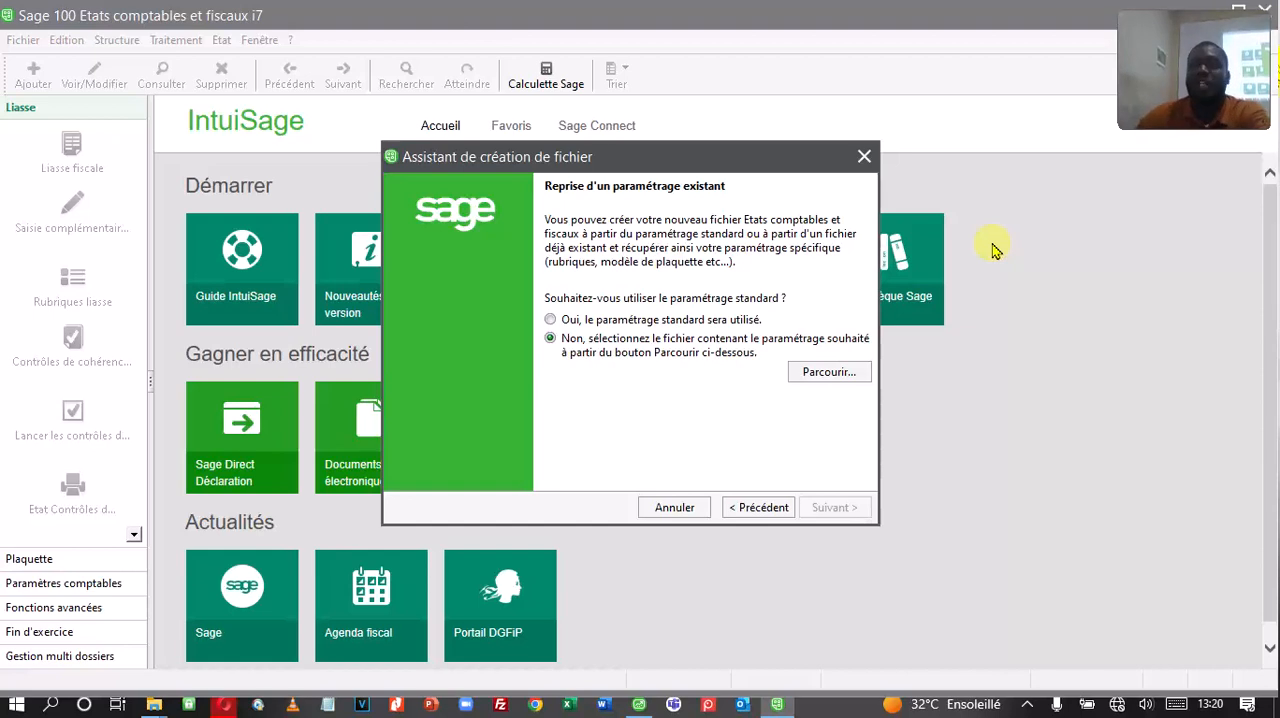
pyautogui.click(836, 384)
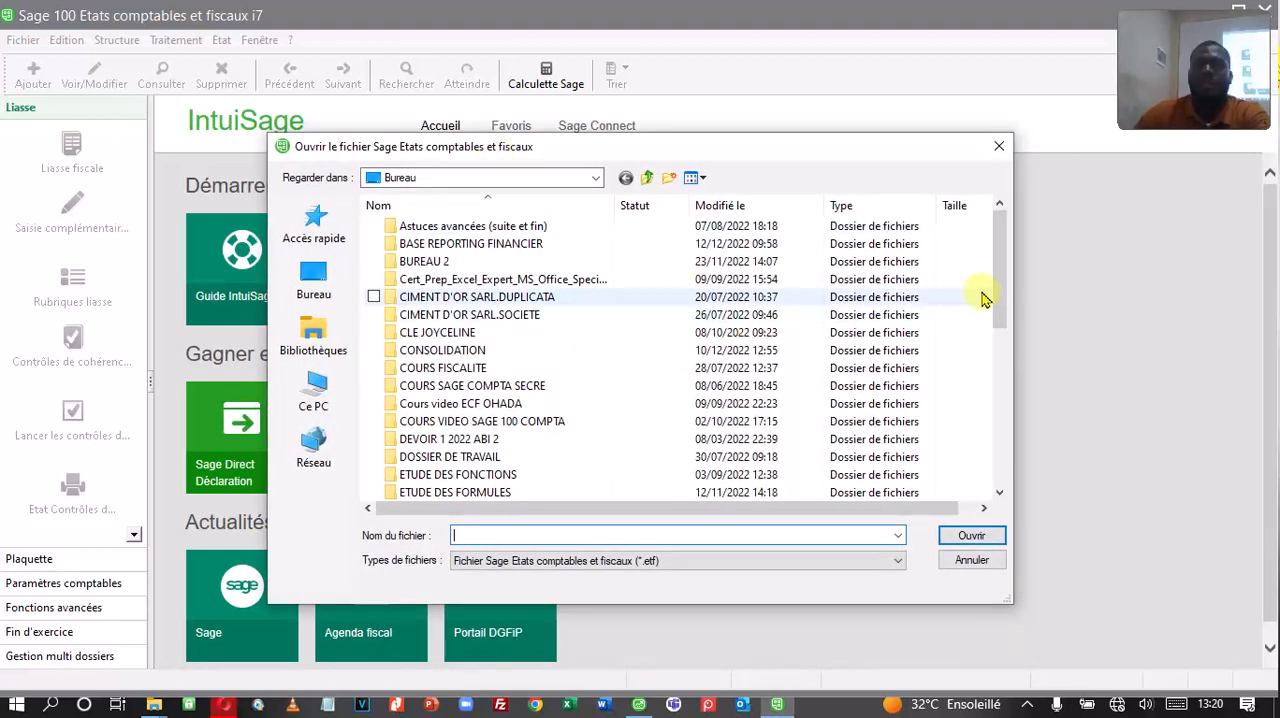
pyautogui.moveTo(994, 266); pyautogui.dragTo(986, 420)
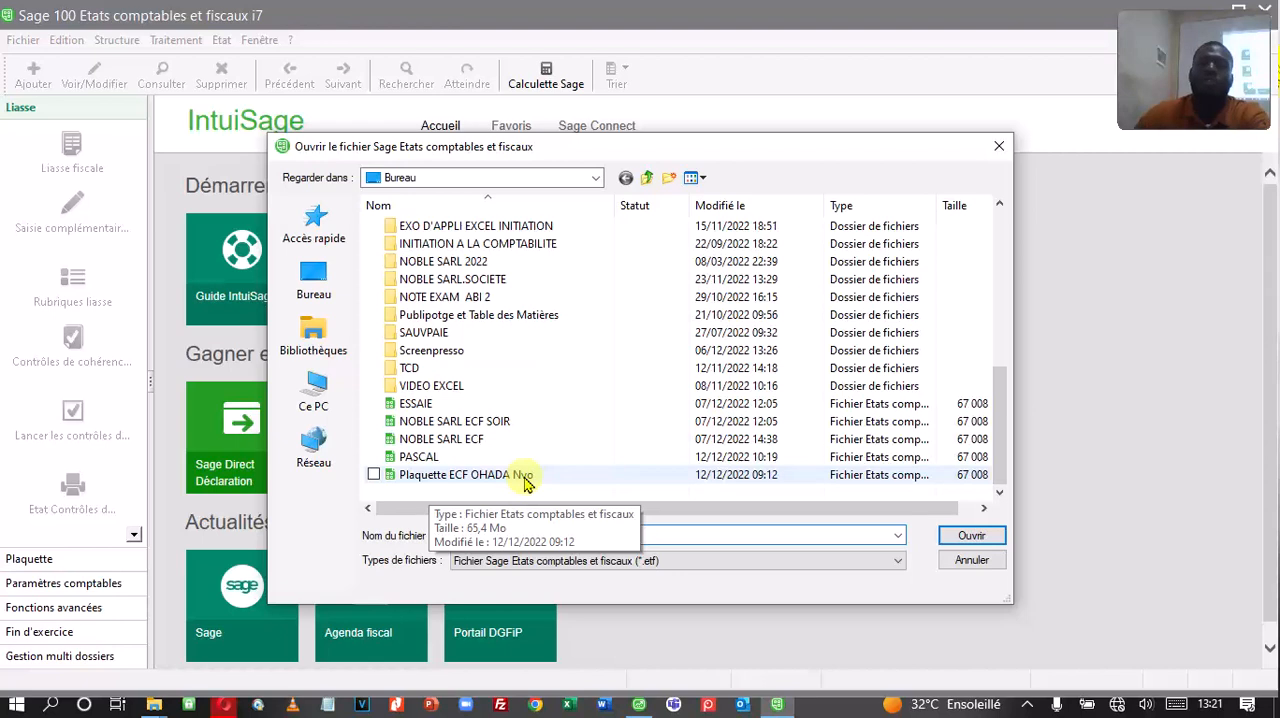
pyautogui.doubleClick(524, 478)
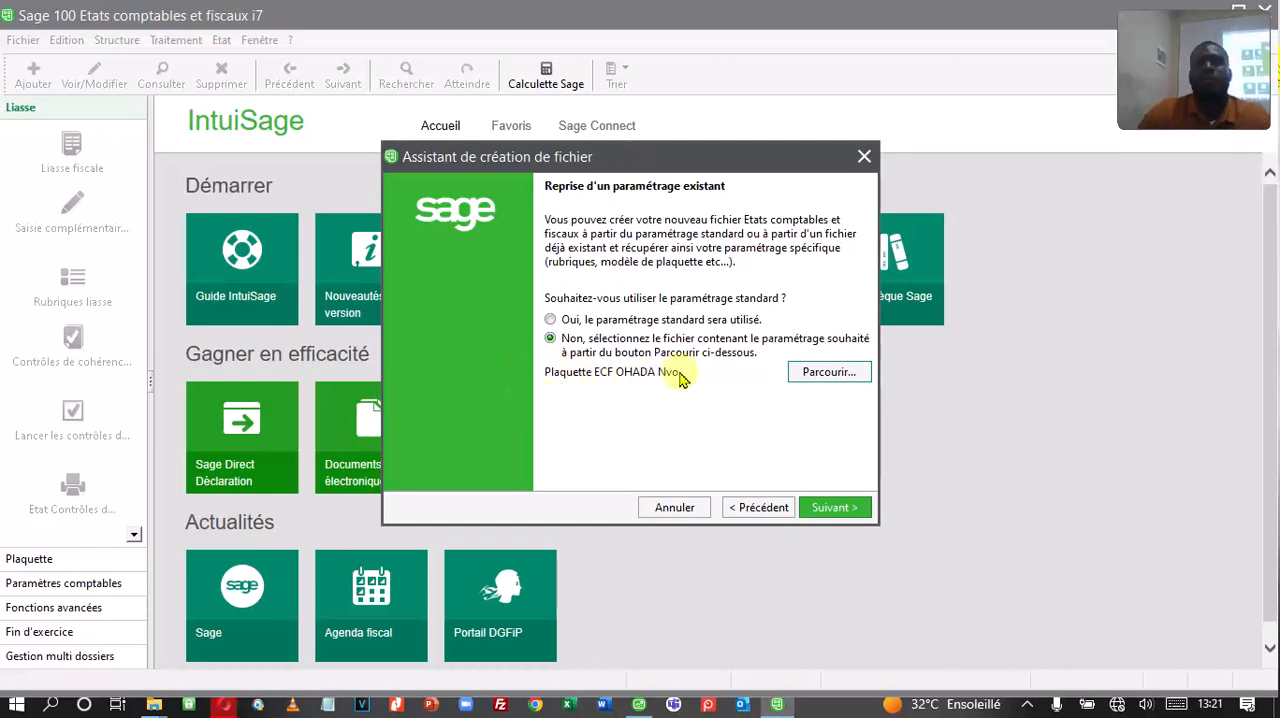
pyautogui.click(852, 512)
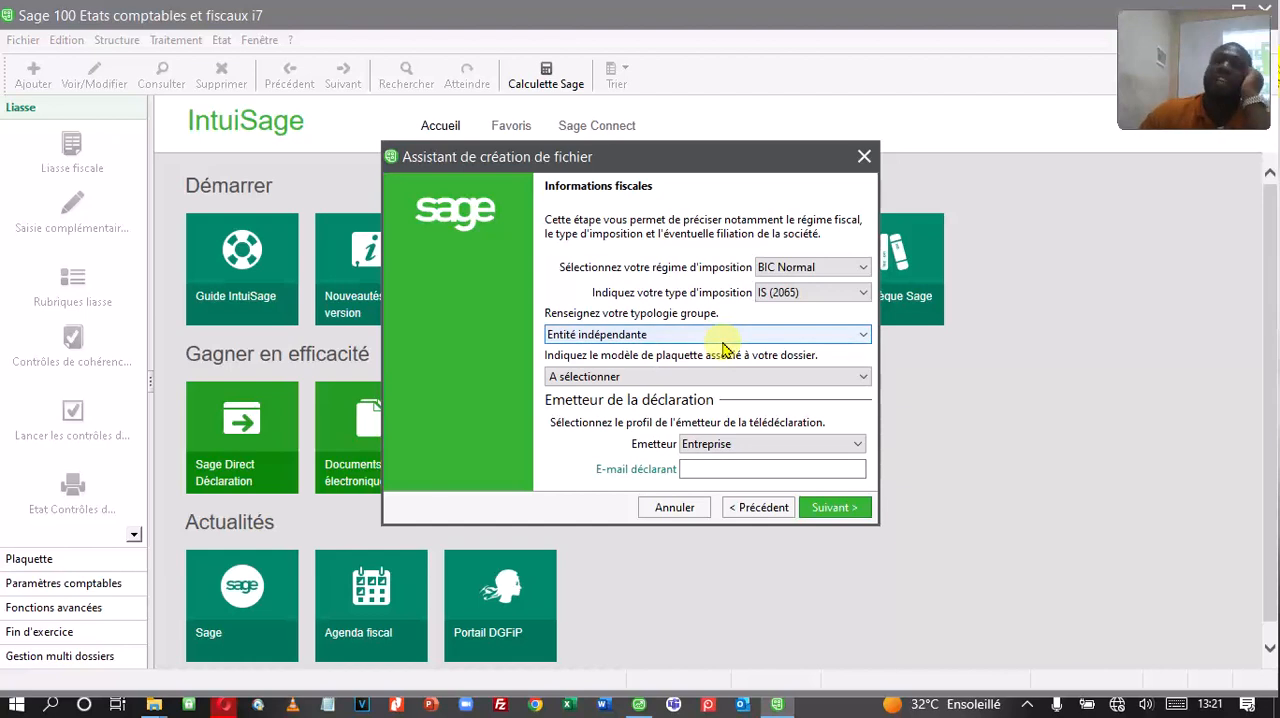
# Step: Choose LIASSE FISCALE TOGO as the dossier's plaquette model and open the dialog for naming the new file
pyautogui.click(619, 384)
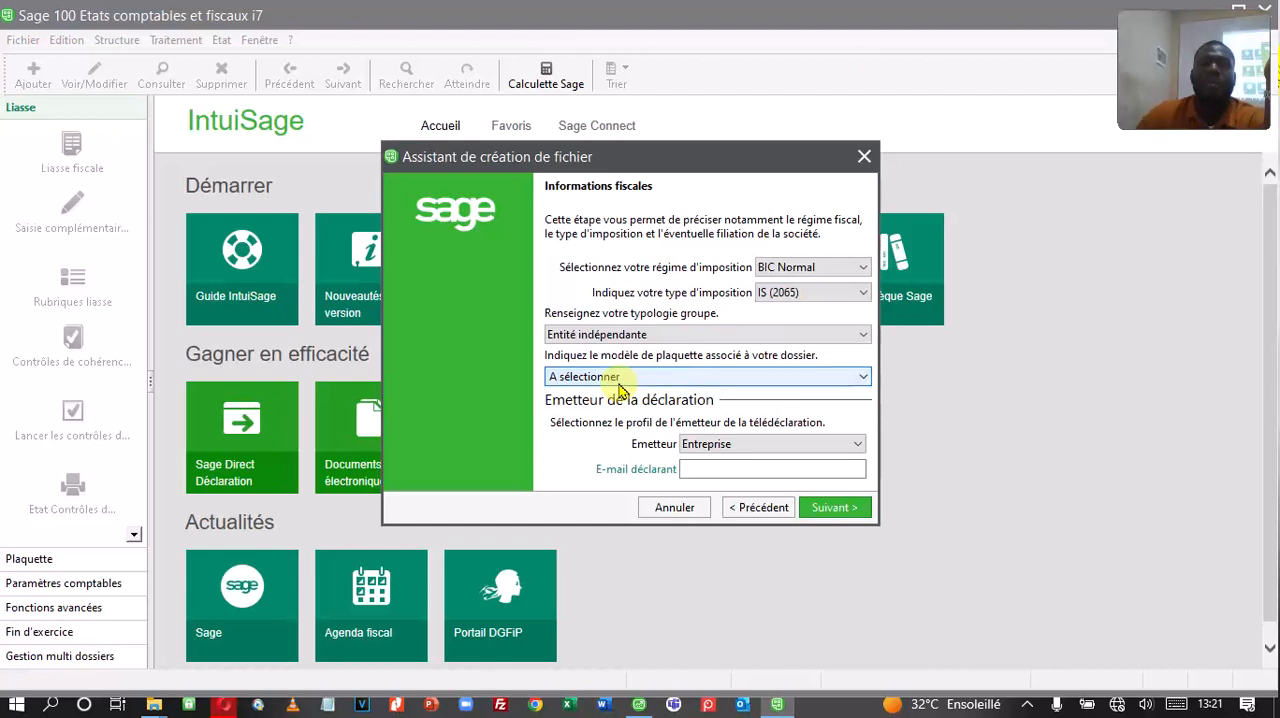
pyautogui.click(619, 380)
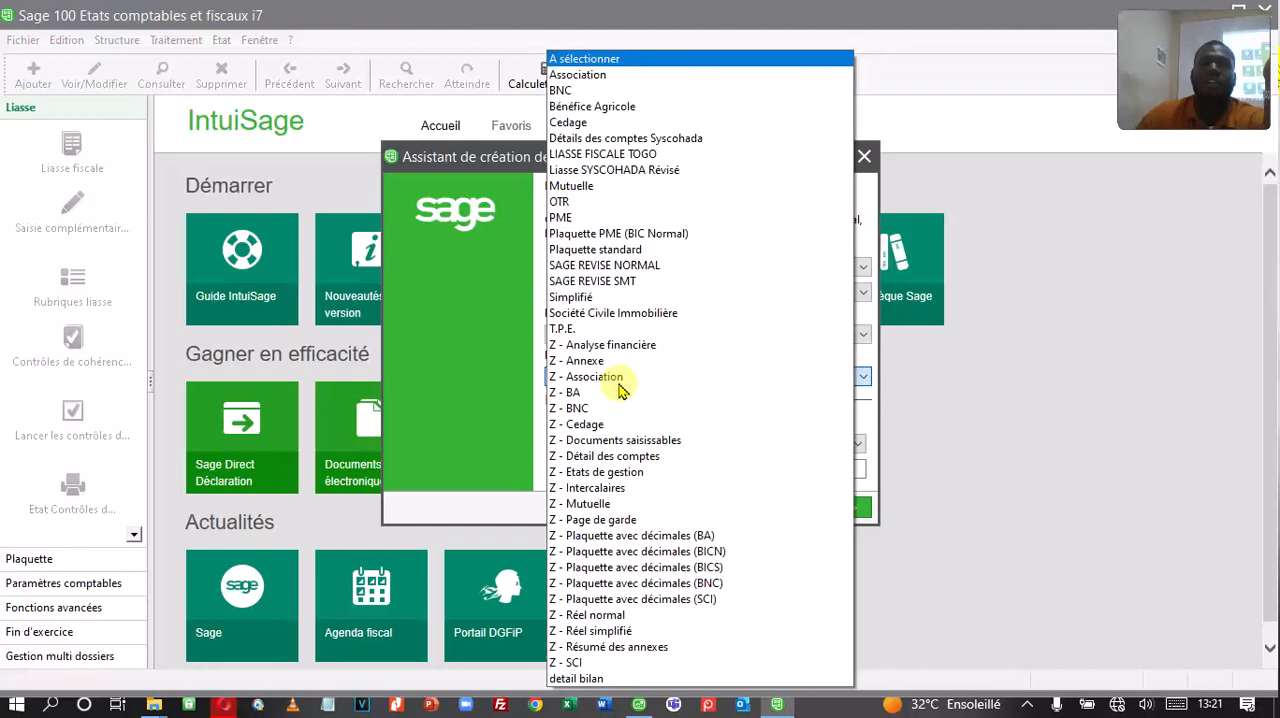
pyautogui.click(645, 157)
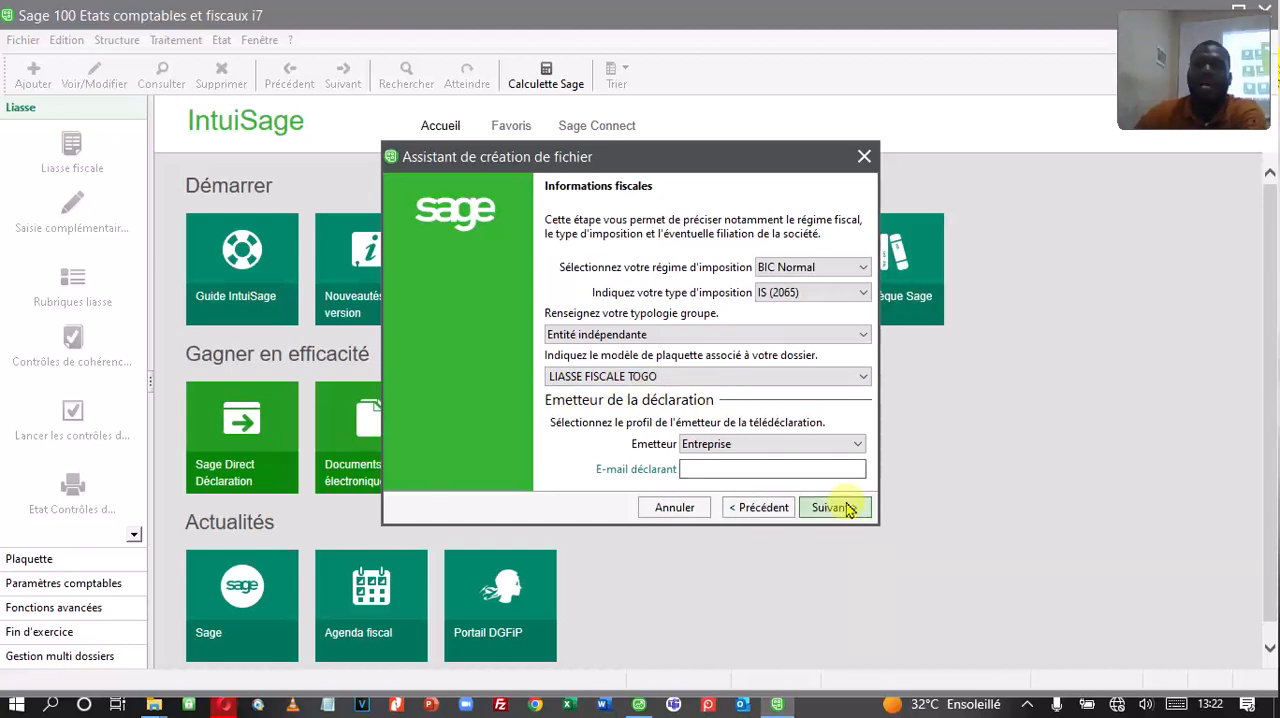
pyautogui.click(840, 507)
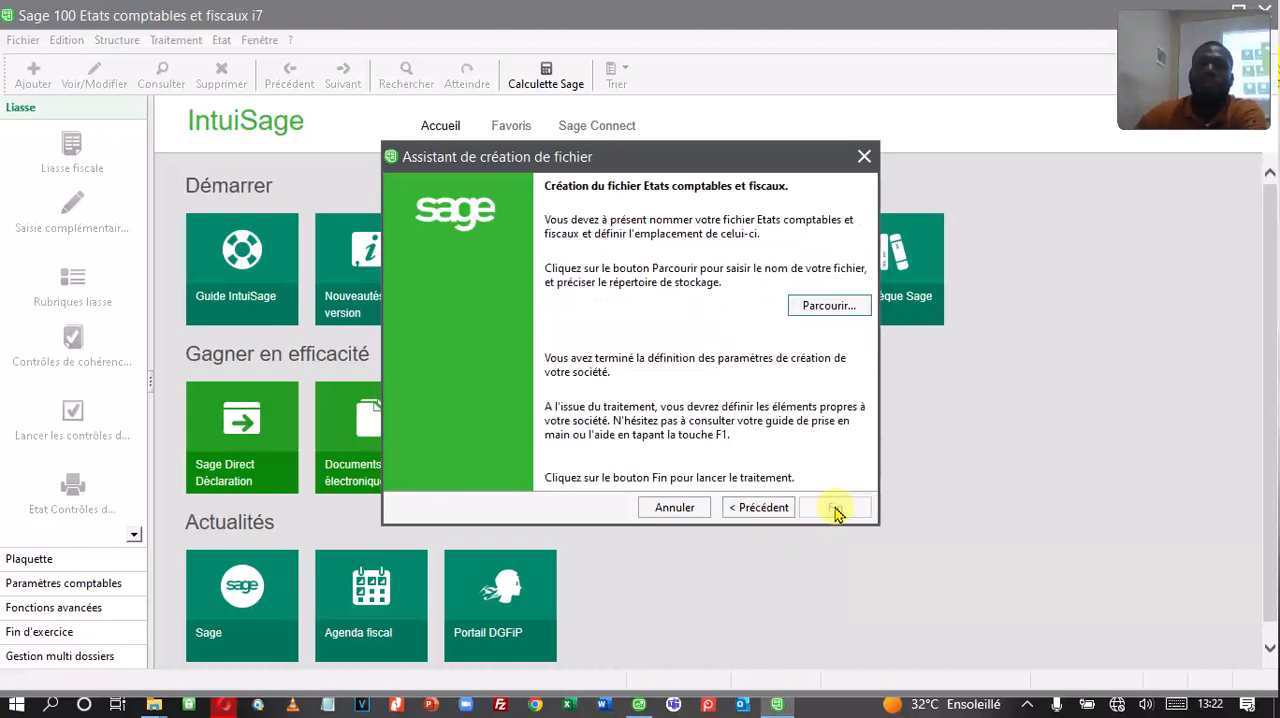
pyautogui.moveTo(643, 157); pyautogui.dragTo(646, 203)
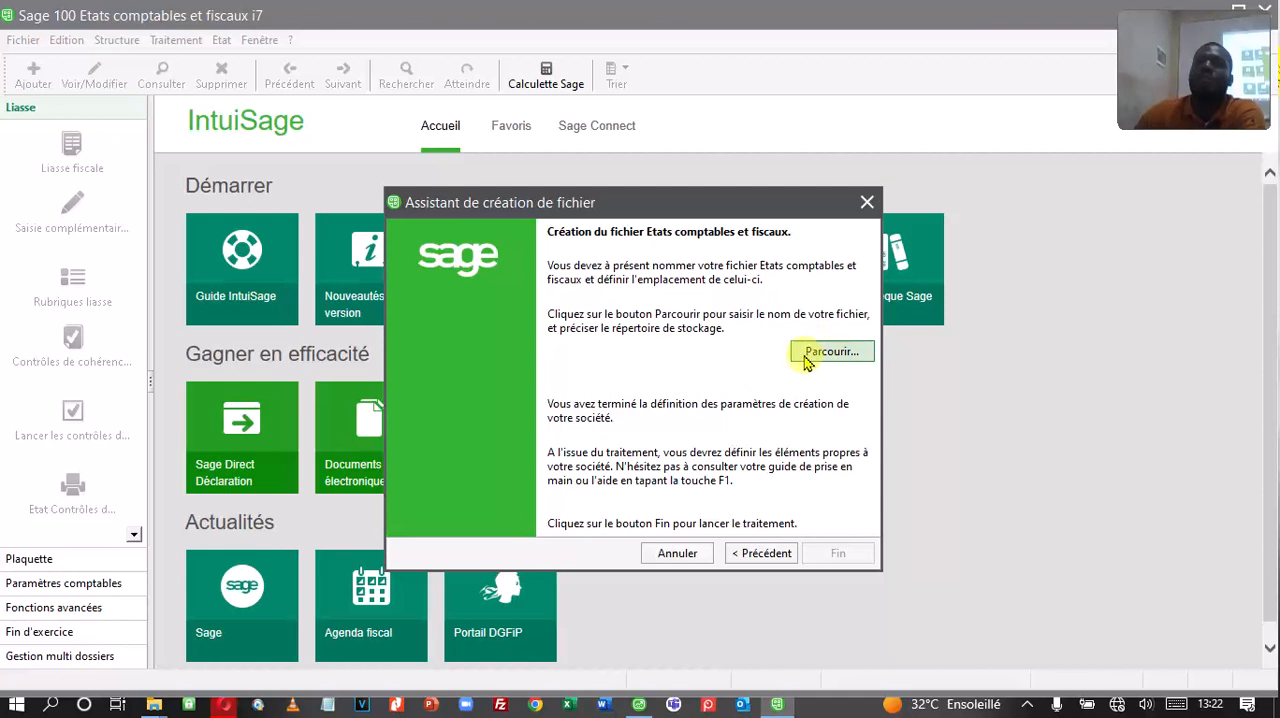
pyautogui.click(845, 358)
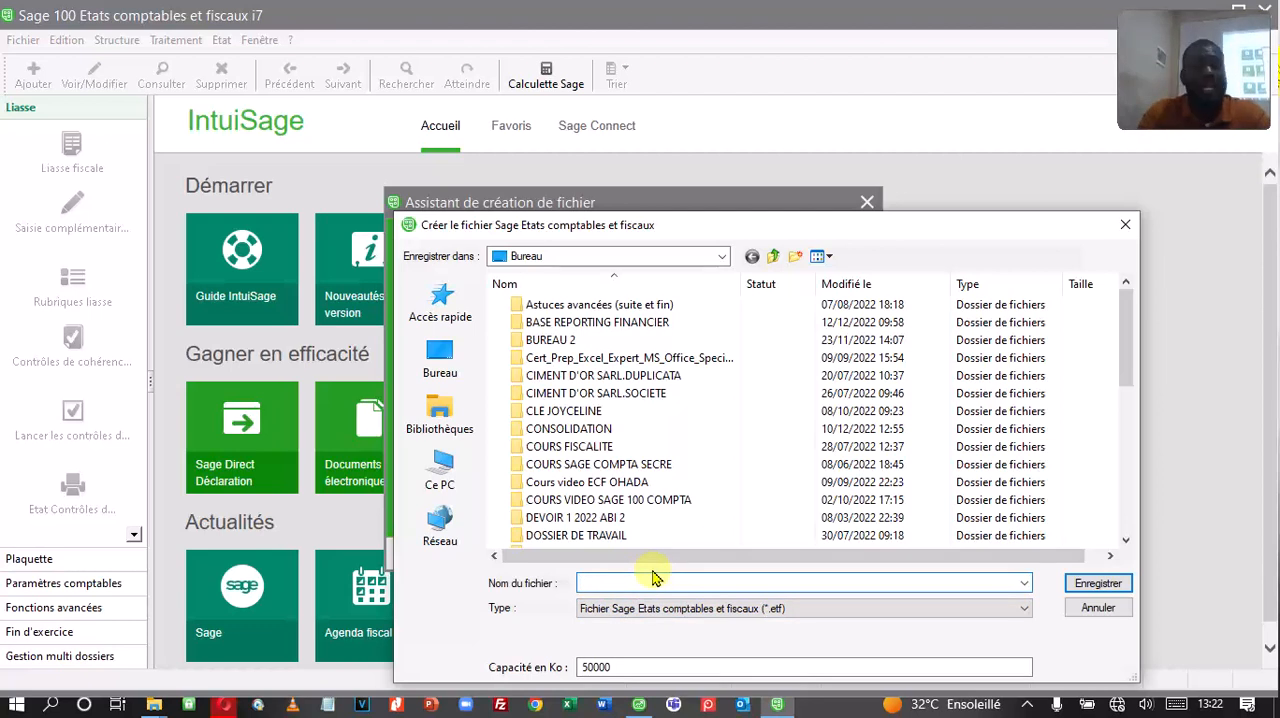
pyautogui.write('ETS')
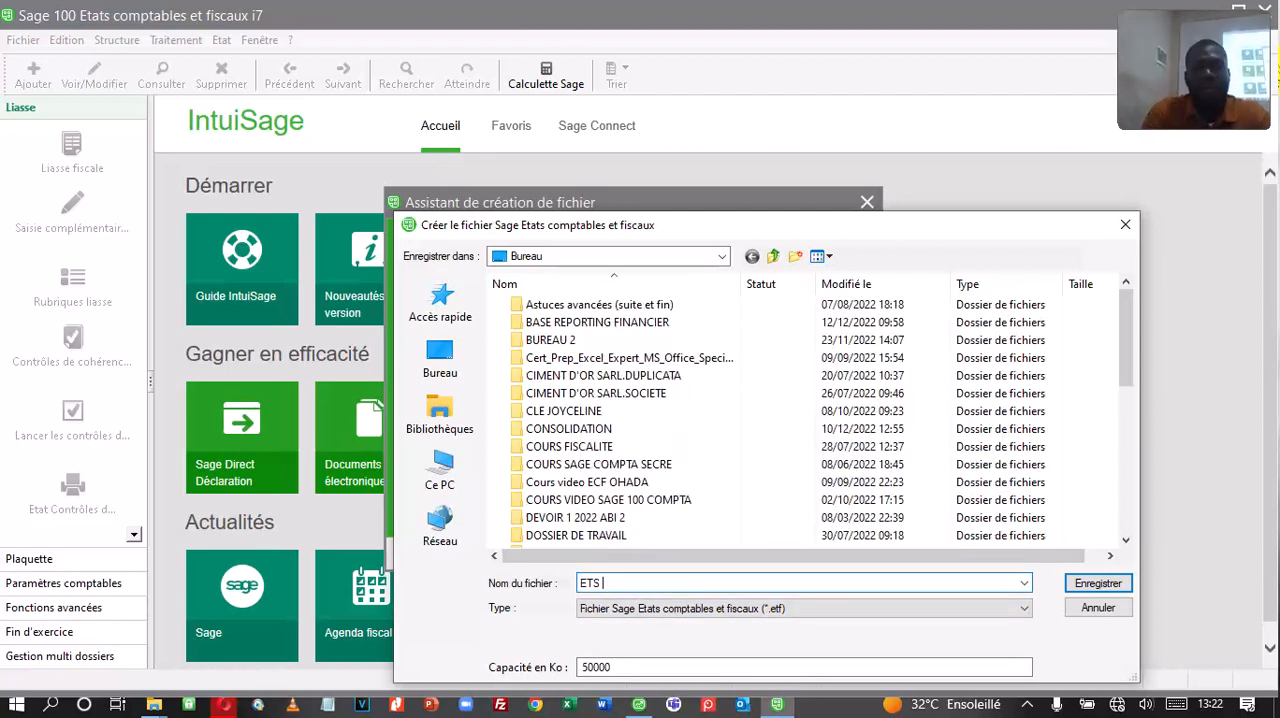
pyautogui.press('BackSpace')
pyautogui.press('BackSpace')
pyautogui.press('BackSpace')
pyautogui.press('BackSpace')
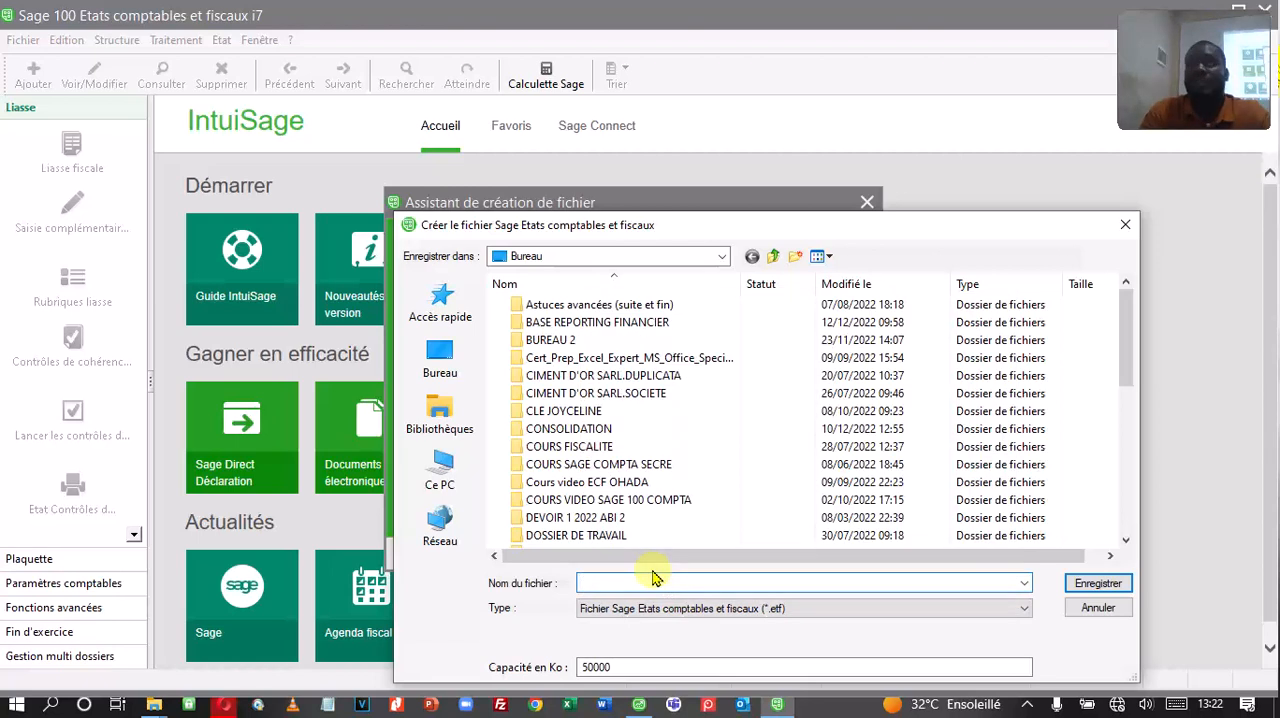
# Step: Name the new file DAKOPAS, store it in the Bureau folder and finish the assistant to create it
pyautogui.write('DAK')
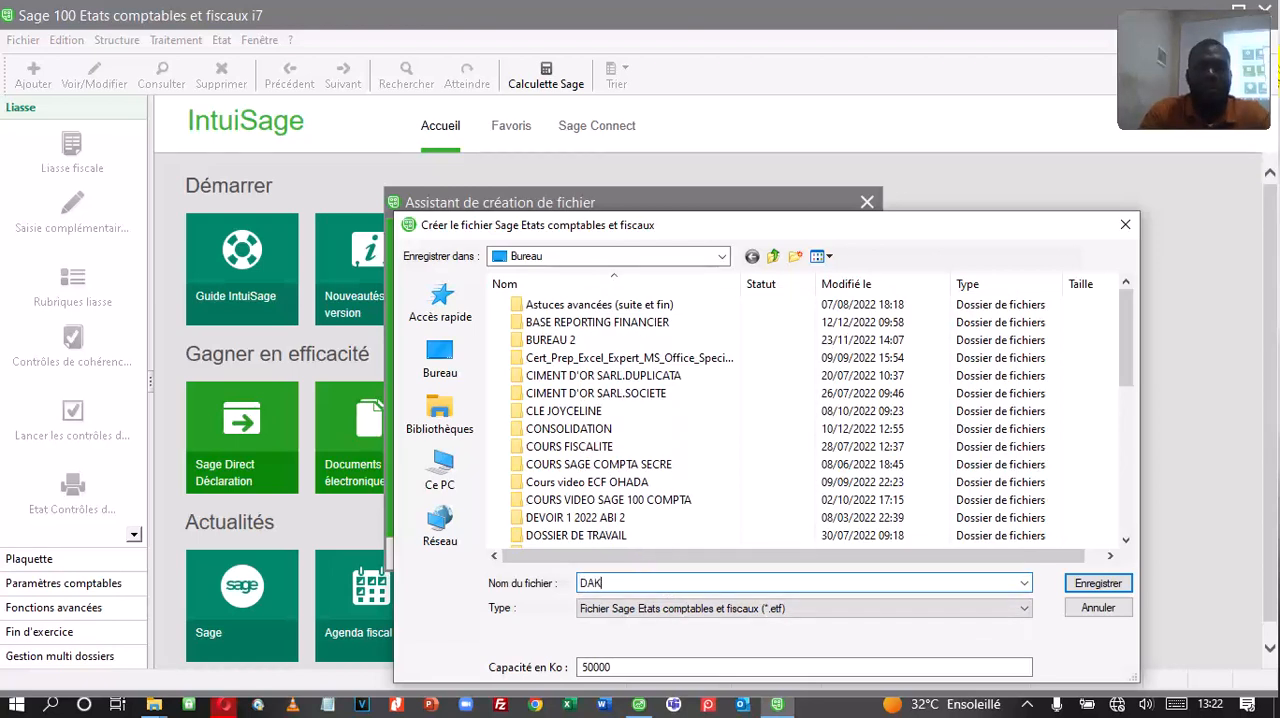
pyautogui.write('OPAS')
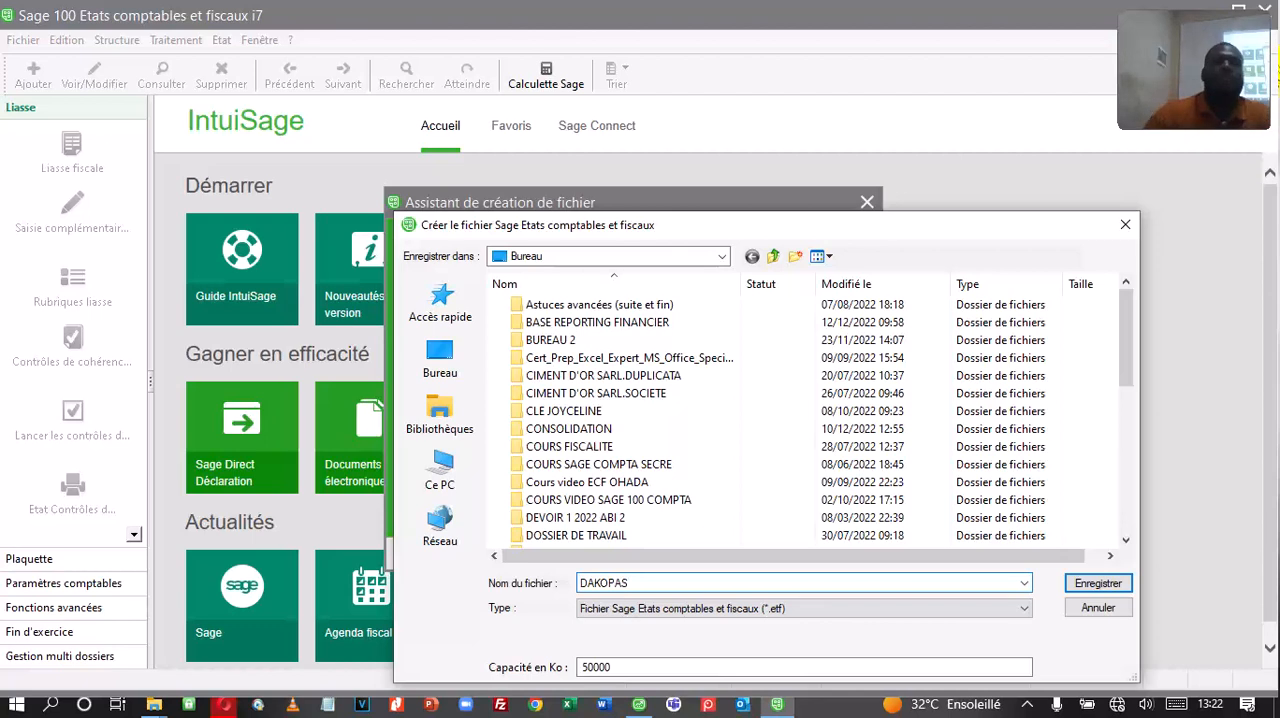
pyautogui.click(438, 366)
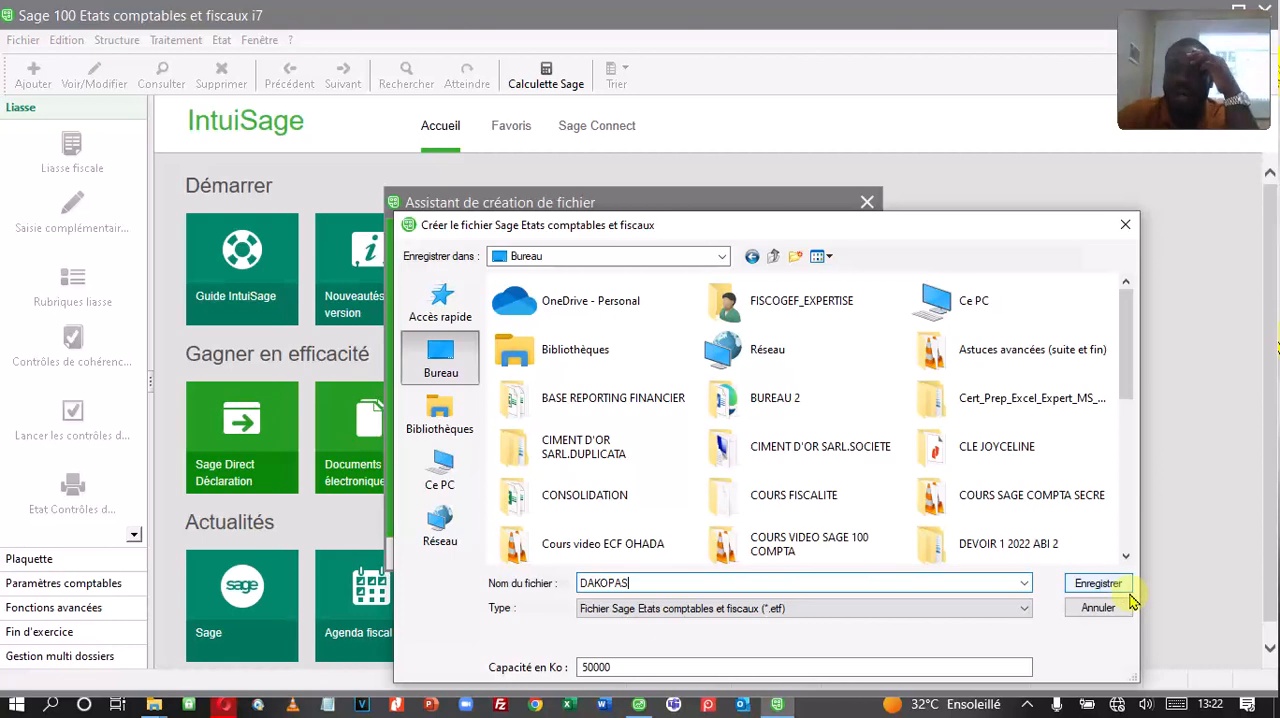
pyautogui.click(1098, 584)
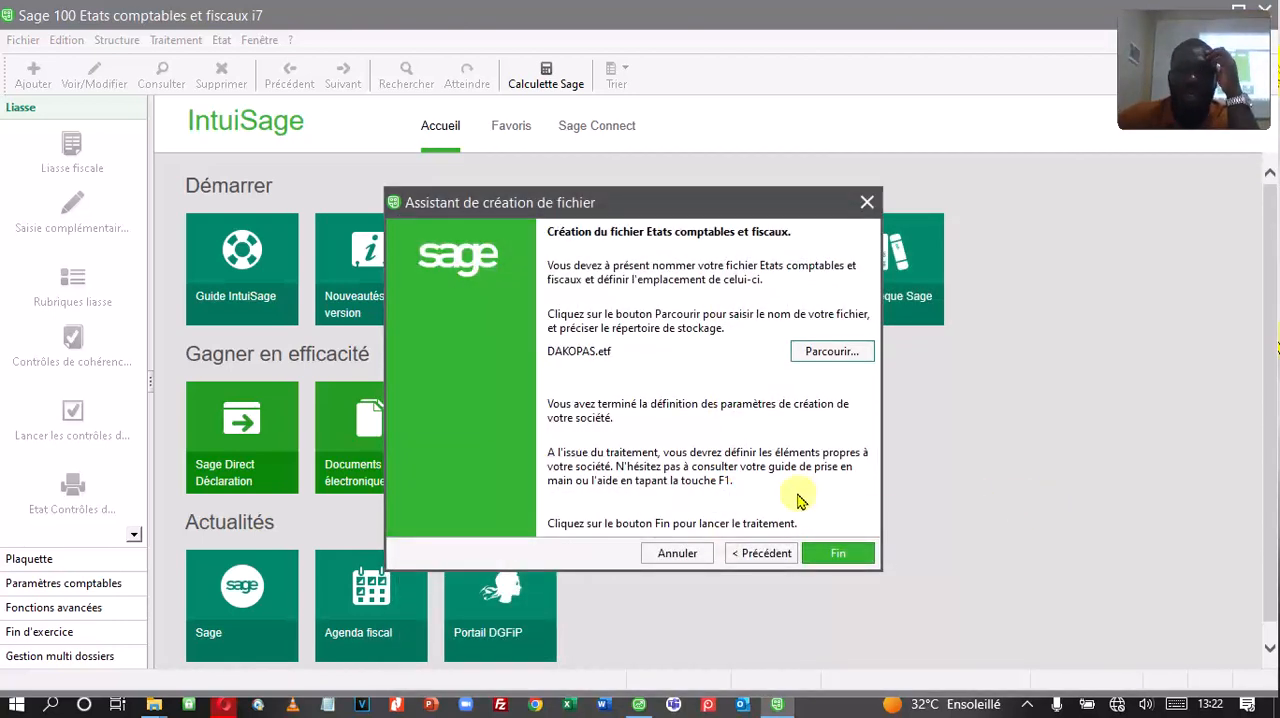
pyautogui.click(842, 566)
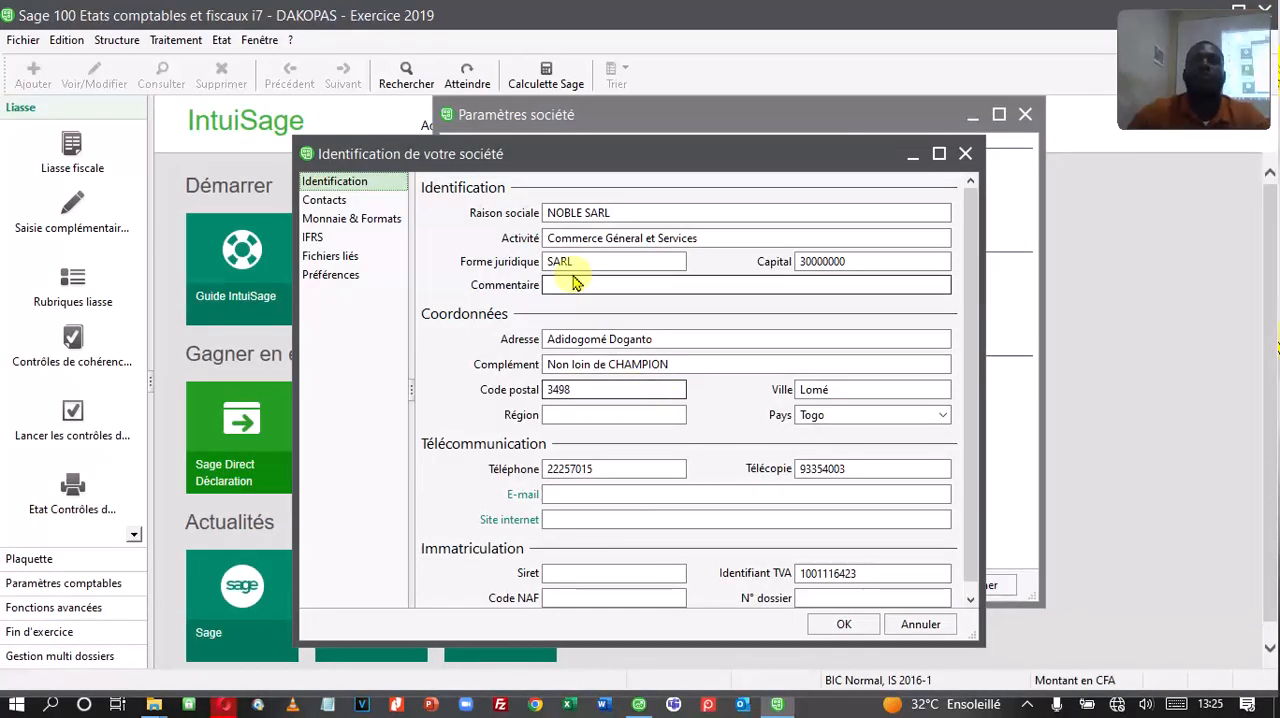
# Step: Review the company's identification, contact and registration details in the society settings
pyautogui.moveTo(478, 152); pyautogui.dragTo(517, 141)
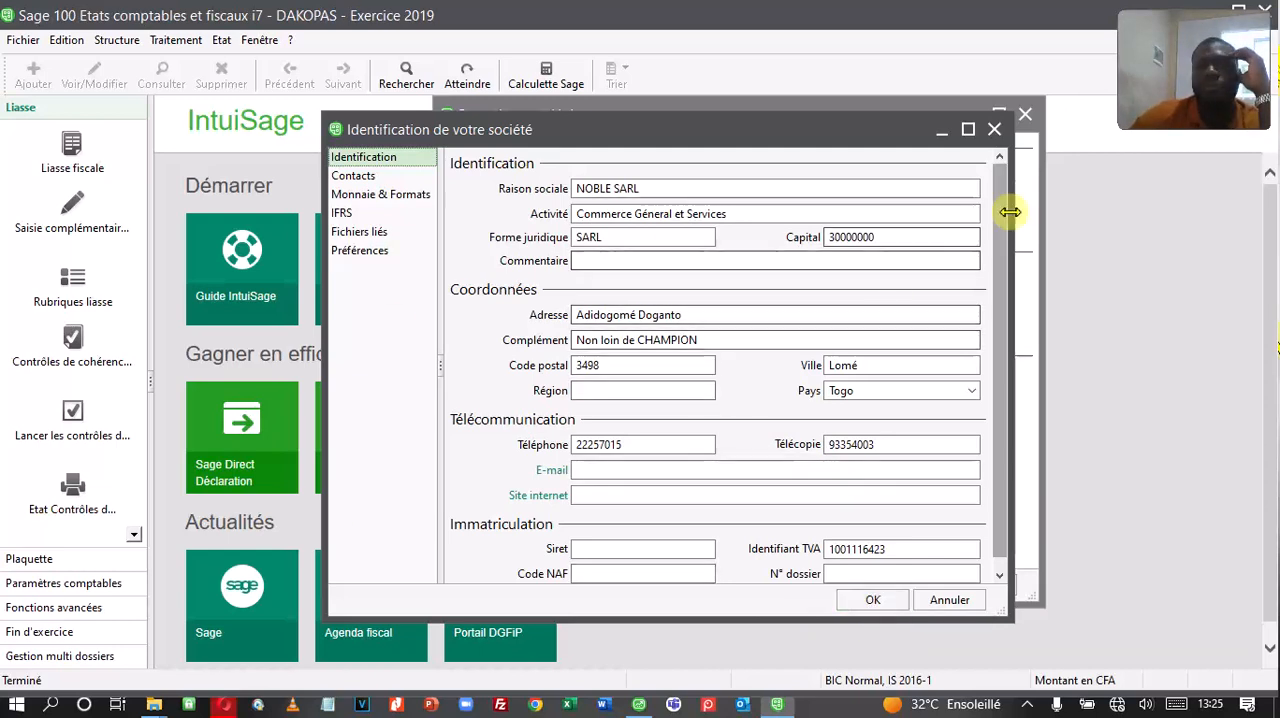
pyautogui.scroll(-1, 1000, 274)
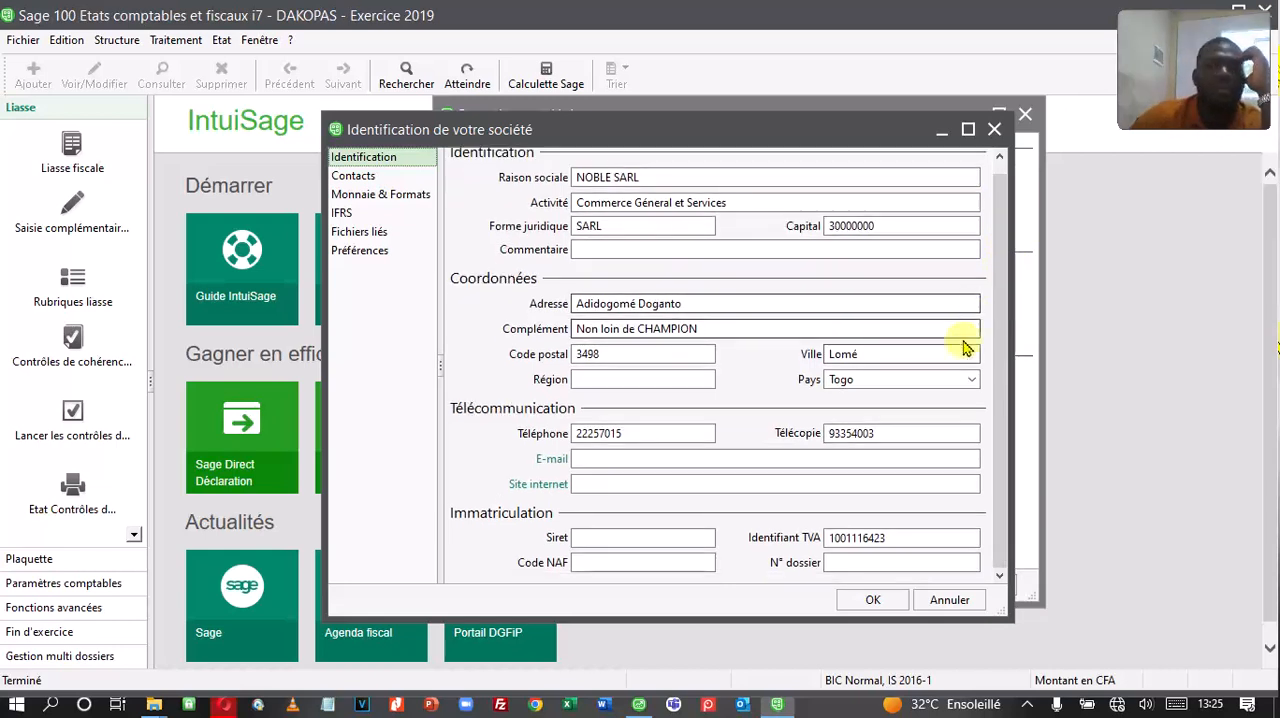